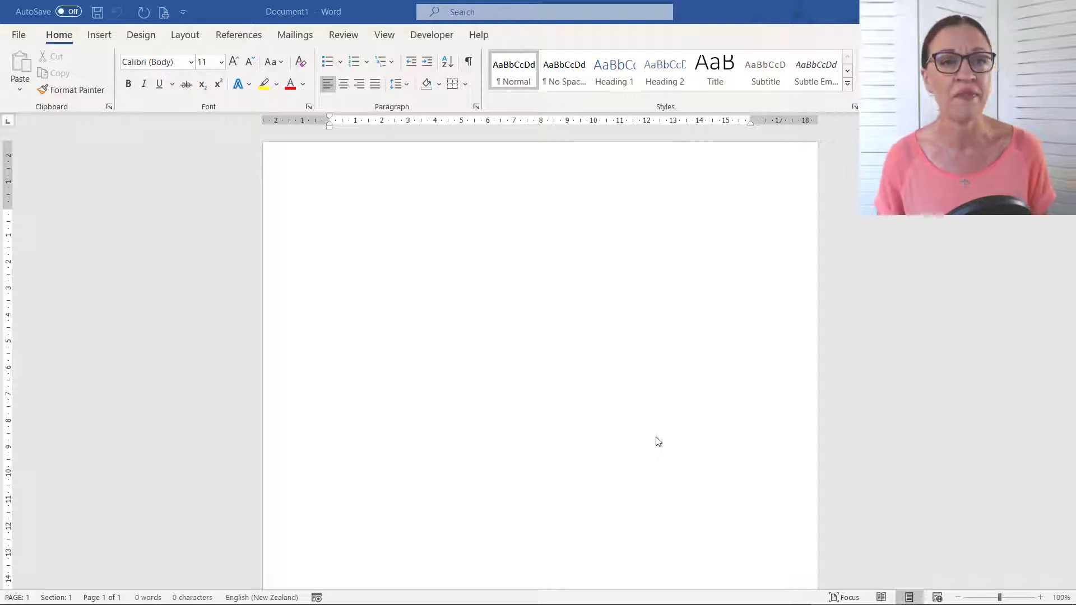
# Step: Search the templates for 'pleading' and create a document from Legal pleading paper (28 lines)
pyautogui.click(19, 35)
pyautogui.click(32, 100)
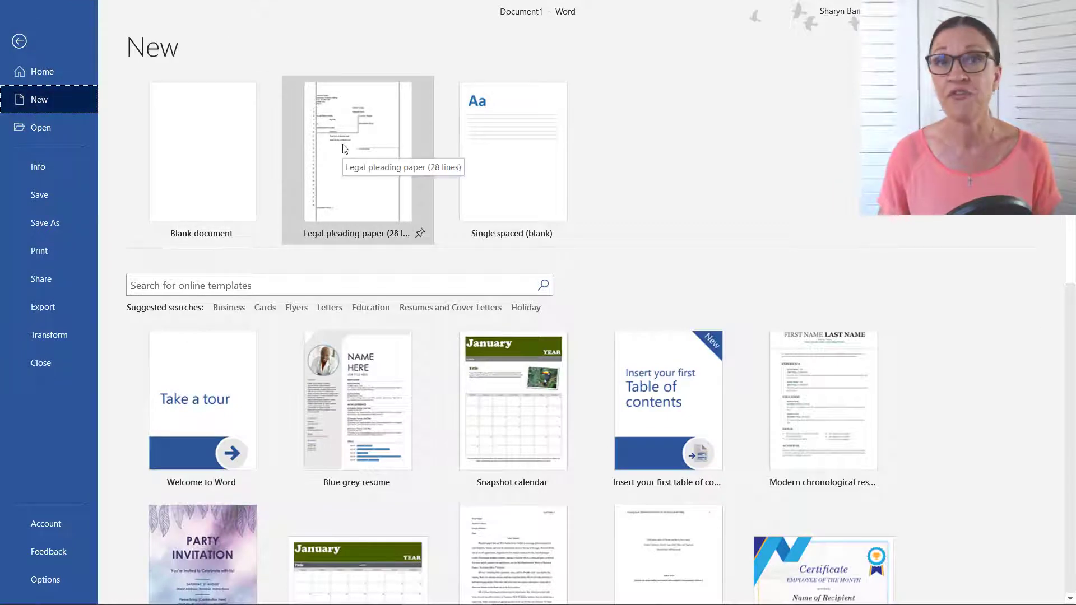
pyautogui.click(308, 290)
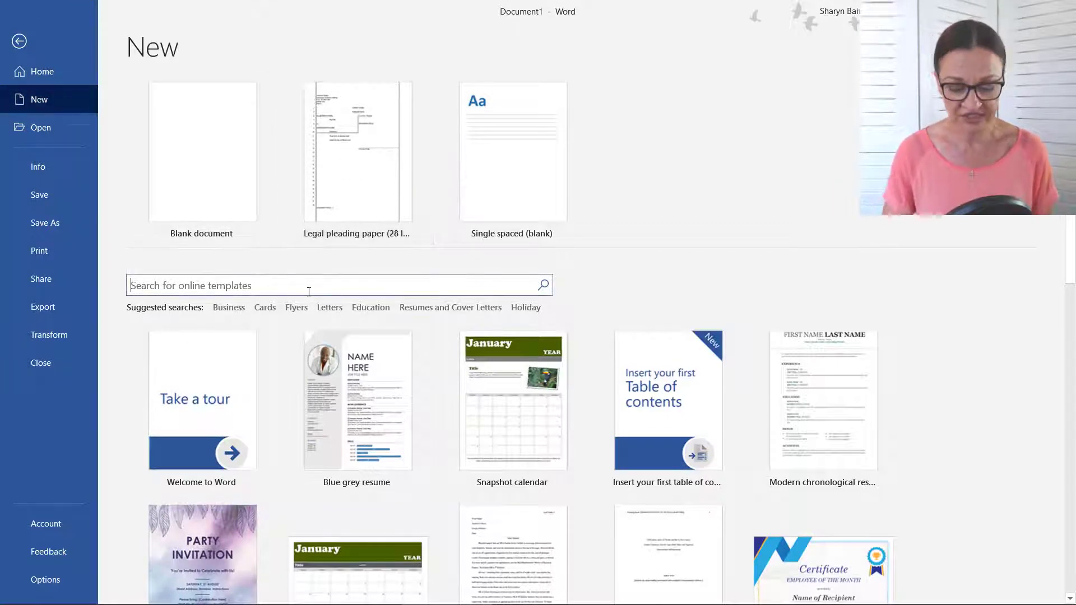
pyautogui.write('pleading')
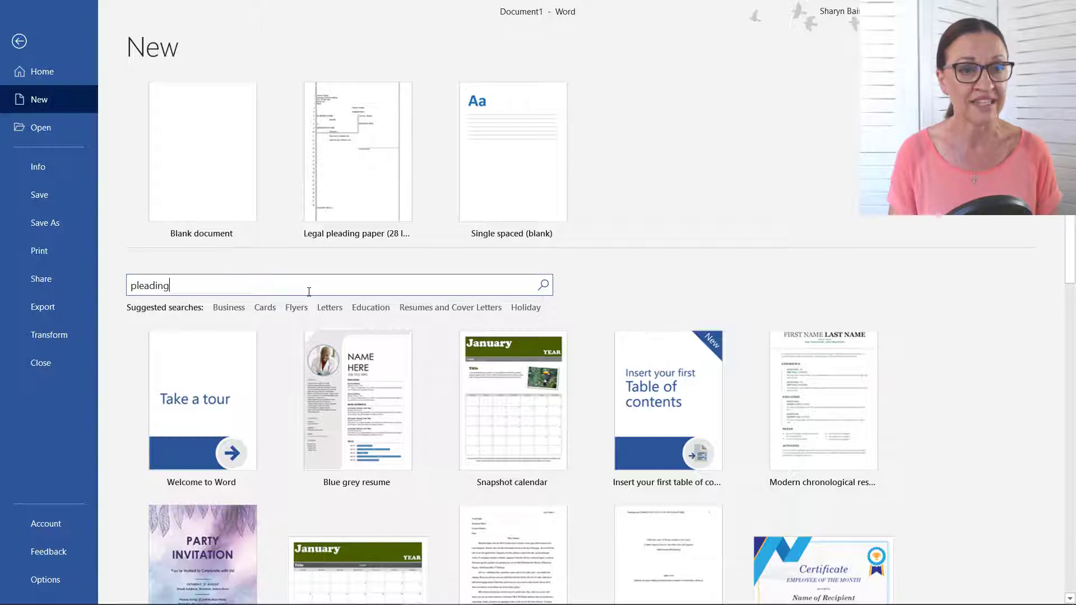
pyautogui.press('Return')
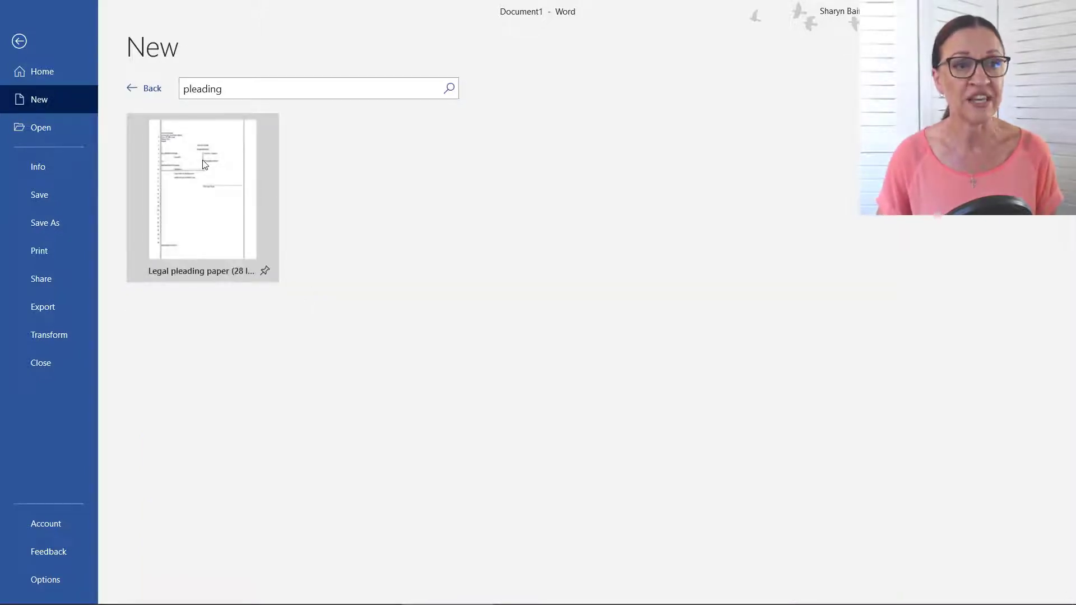
pyautogui.click(203, 165)
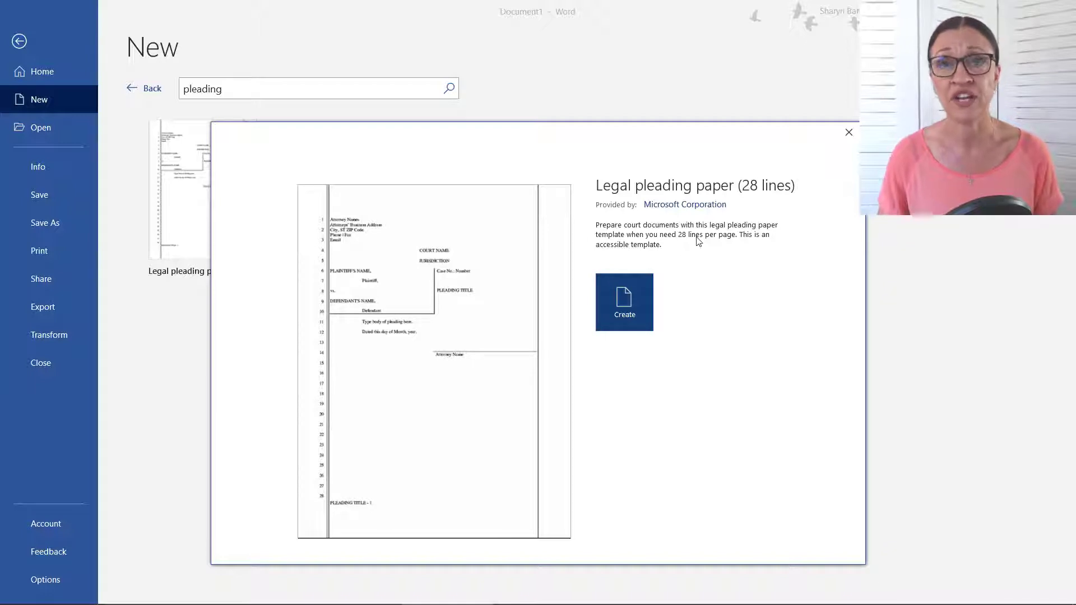
pyautogui.click(628, 302)
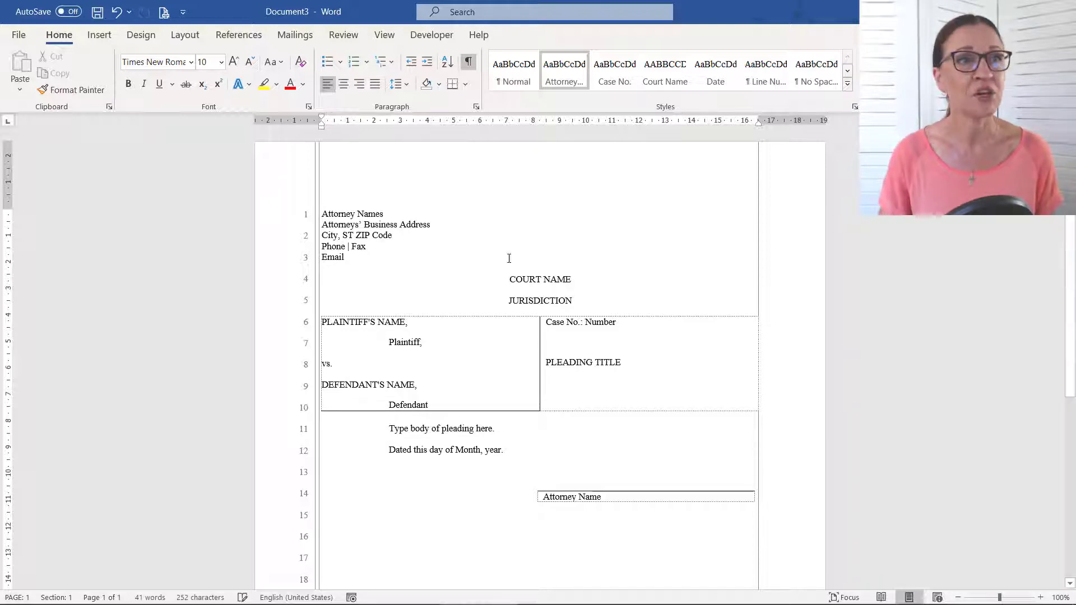
# Step: Show the Header dropdown's built-in designs and editing options from the Insert ribbon
pyautogui.click(100, 36)
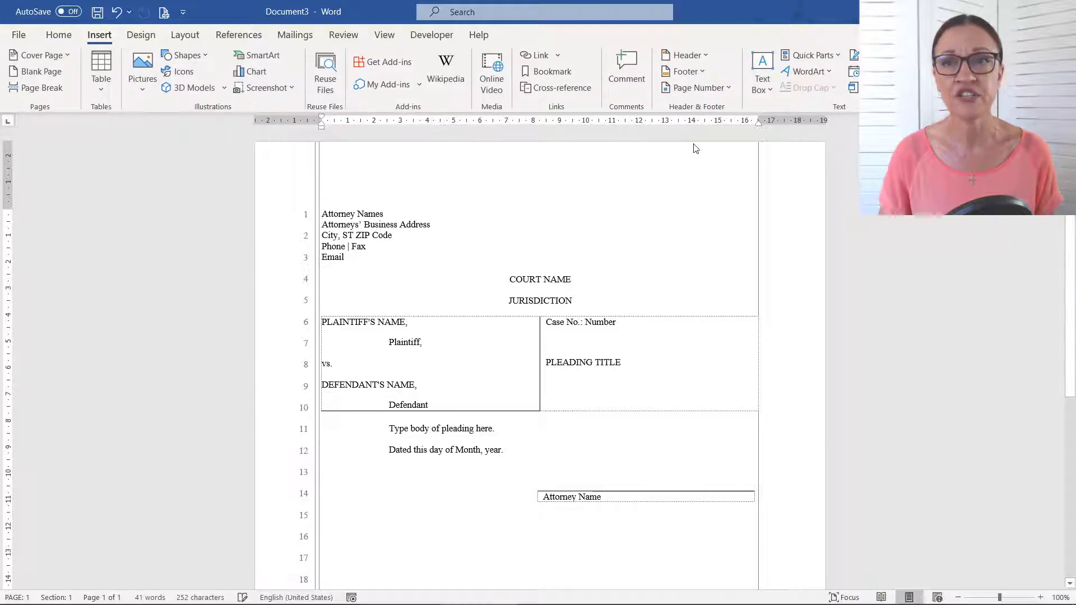
pyautogui.click(686, 55)
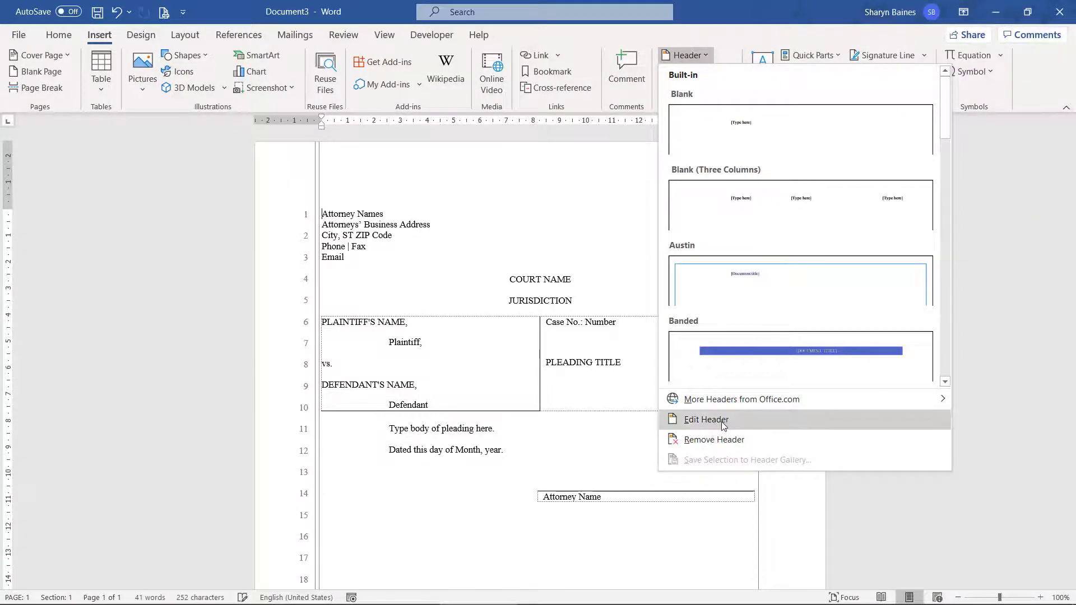
# Step: Enter header editing with Edit Header and select the line-number shape in the left margin
pyautogui.click(706, 419)
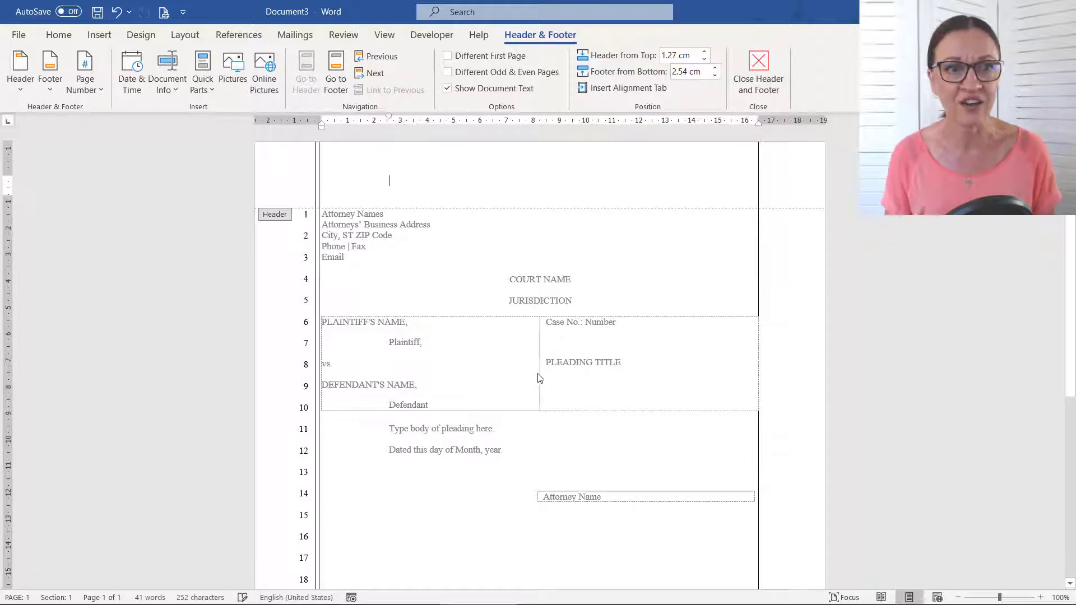
pyautogui.click(308, 237)
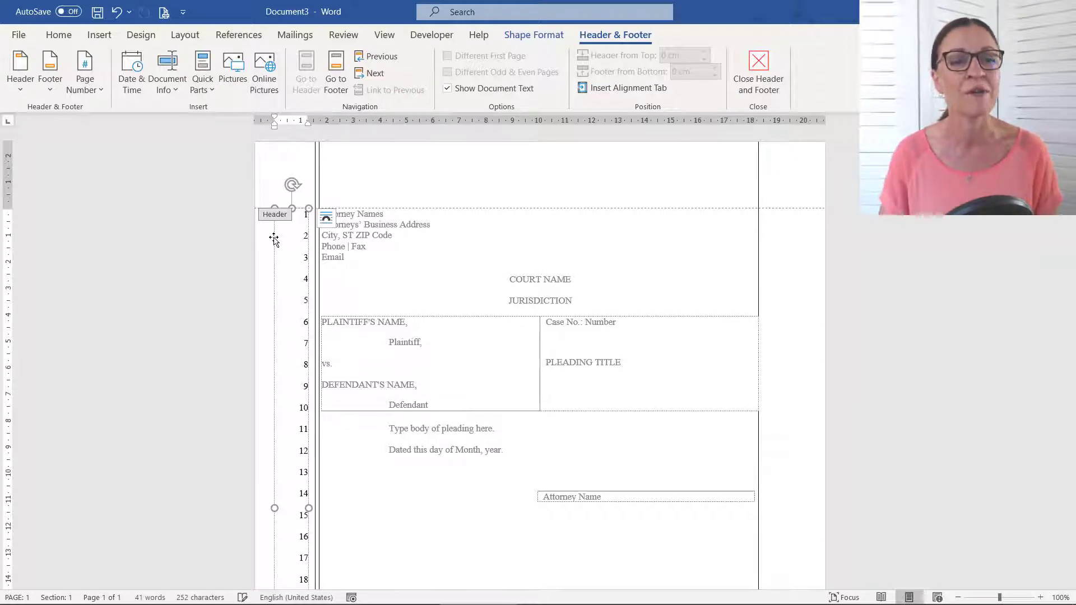
# Step: Delete the header's line-number text box and the vertical margin border lines
pyautogui.click(274, 239)
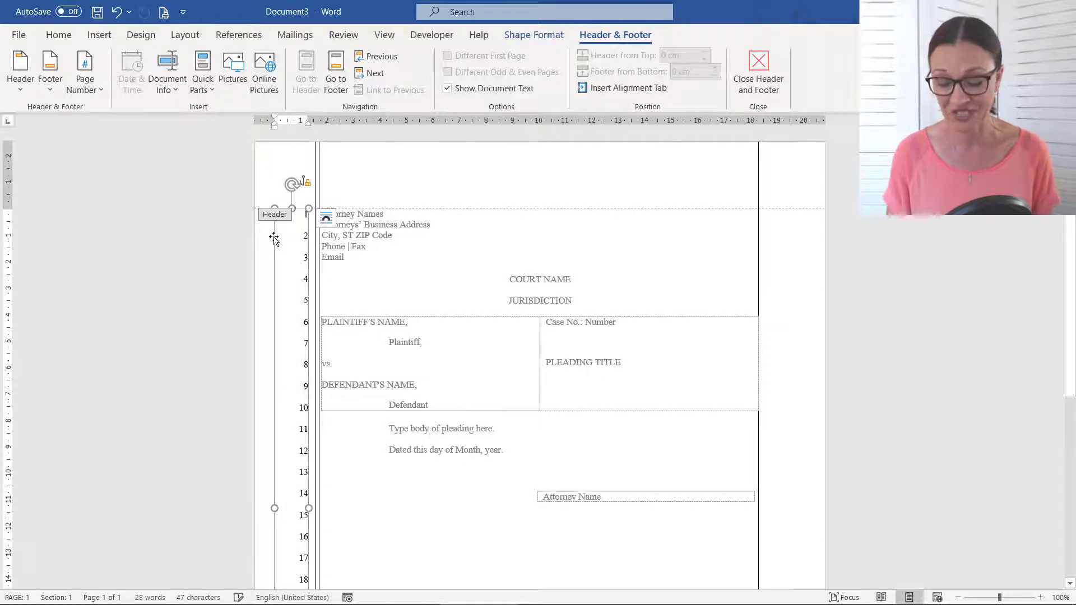
pyautogui.press('Delete')
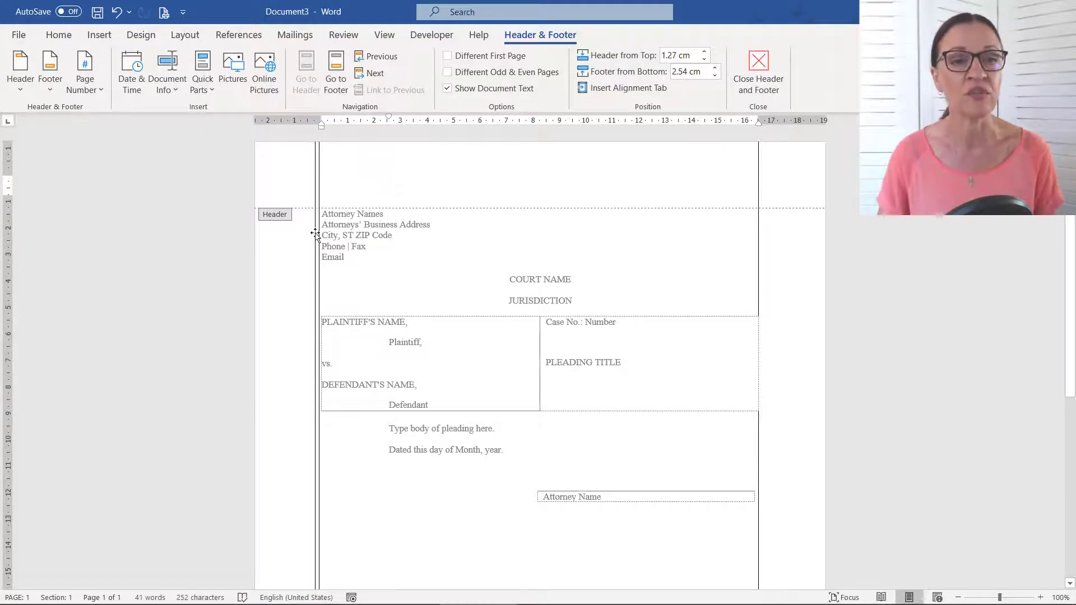
pyautogui.click(315, 235)
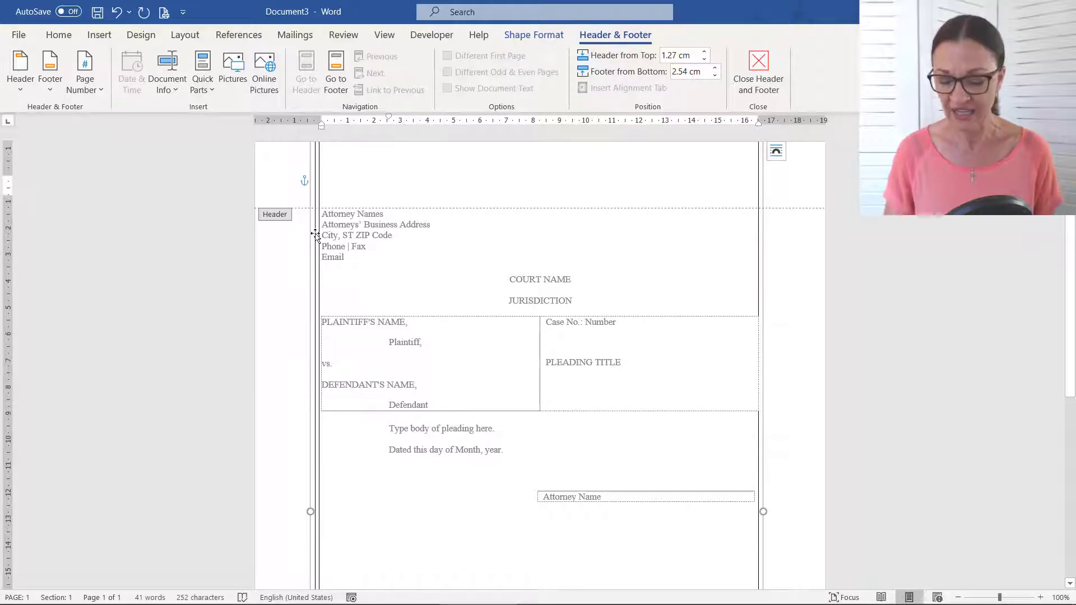
pyautogui.press('Delete')
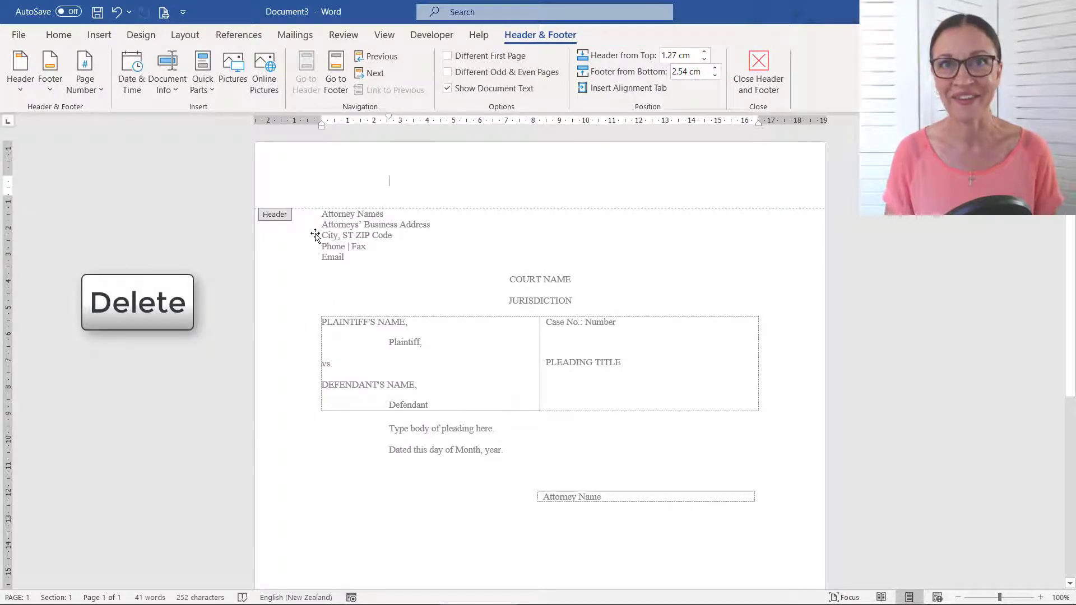
pyautogui.click(336, 78)
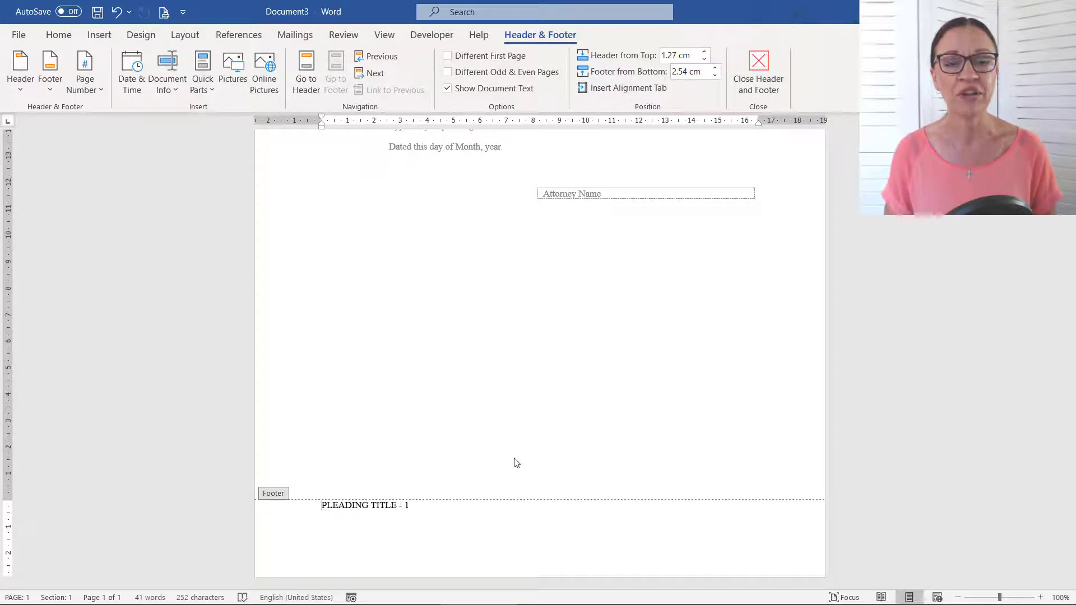
pyautogui.click(312, 75)
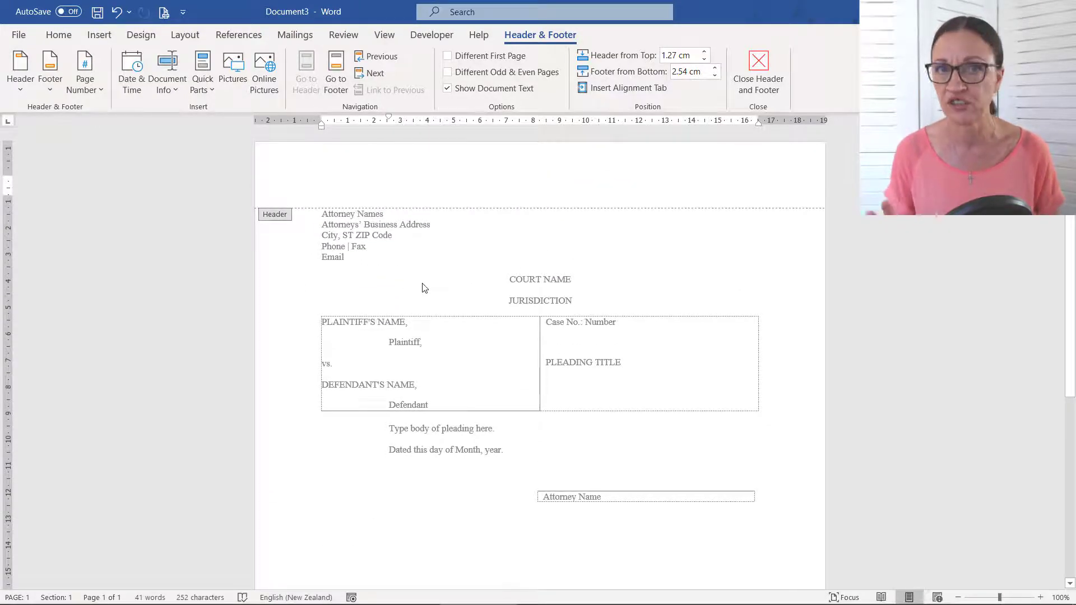
# Step: Exit header editing with Close Header and Footer to return to the pleading body text
pyautogui.click(762, 78)
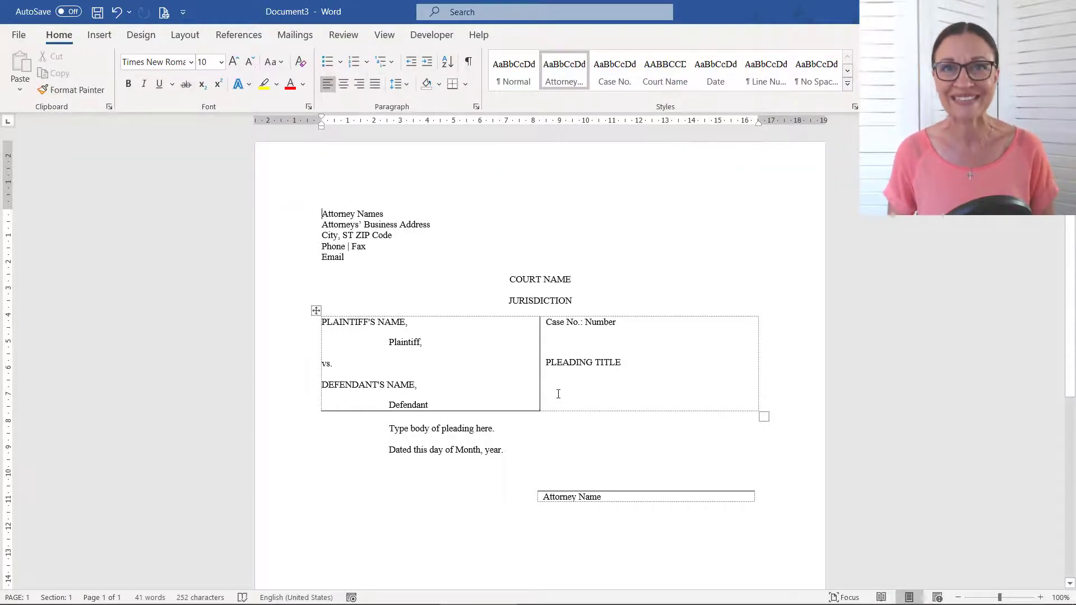